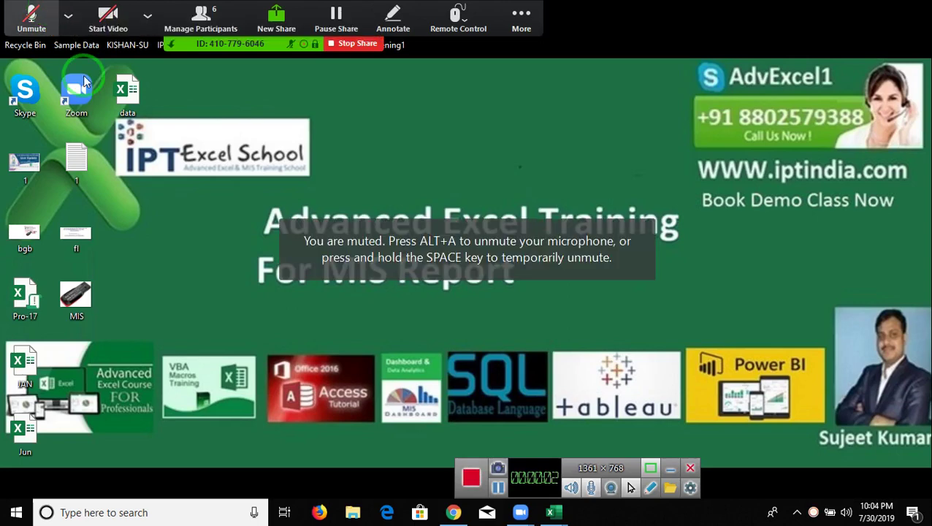
Step: Unmute the microphone in the Zoom meeting toolbar
click(217, 162)
click(447, 339)
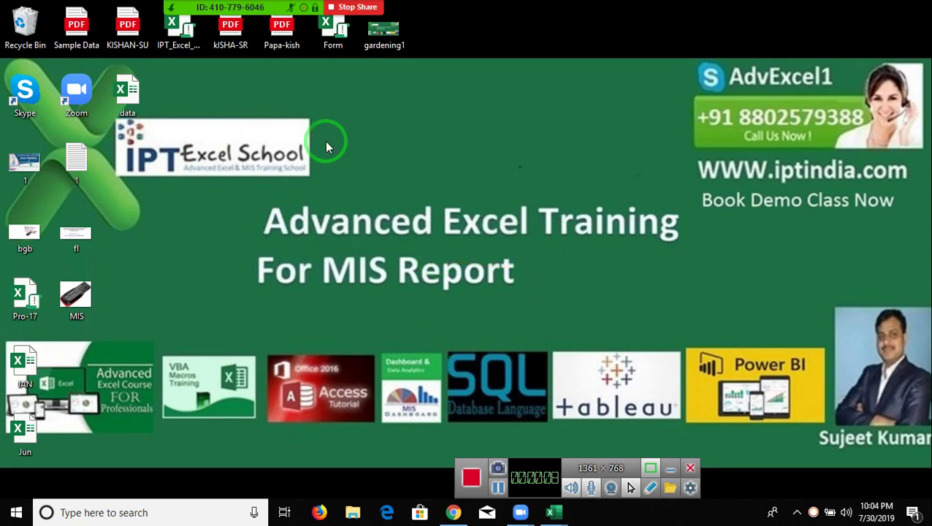
mouse_move(220, 7)
click(68, 14)
click(31, 14)
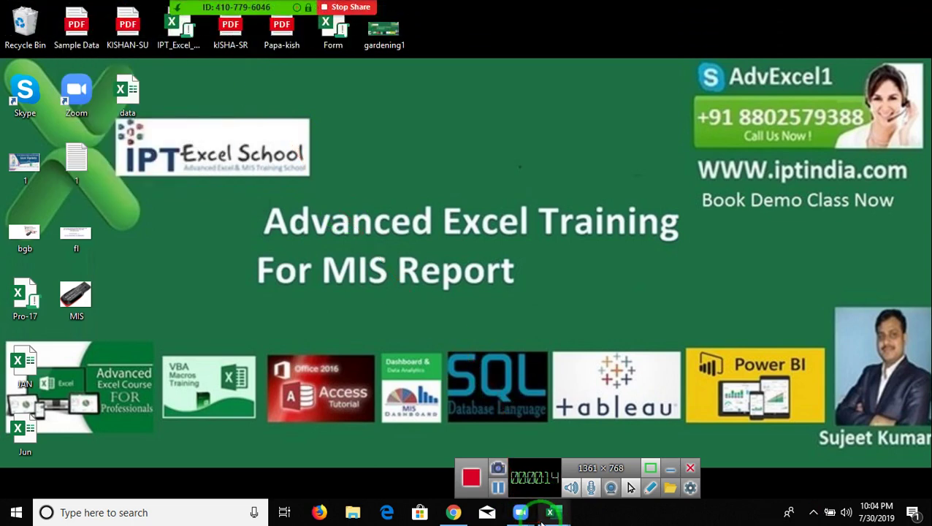
mouse_move(553, 513)
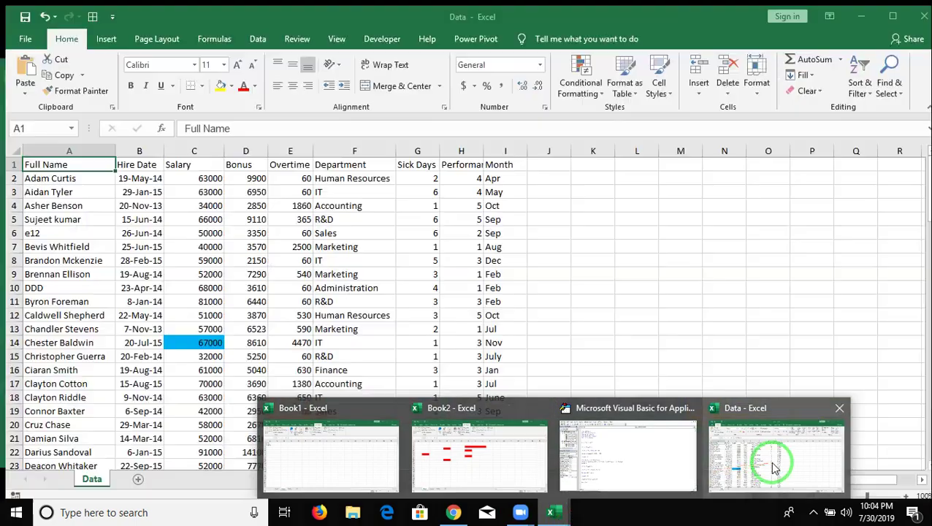
Step: Bring the Data workbook forward and select the data range A1:I100
click(772, 459)
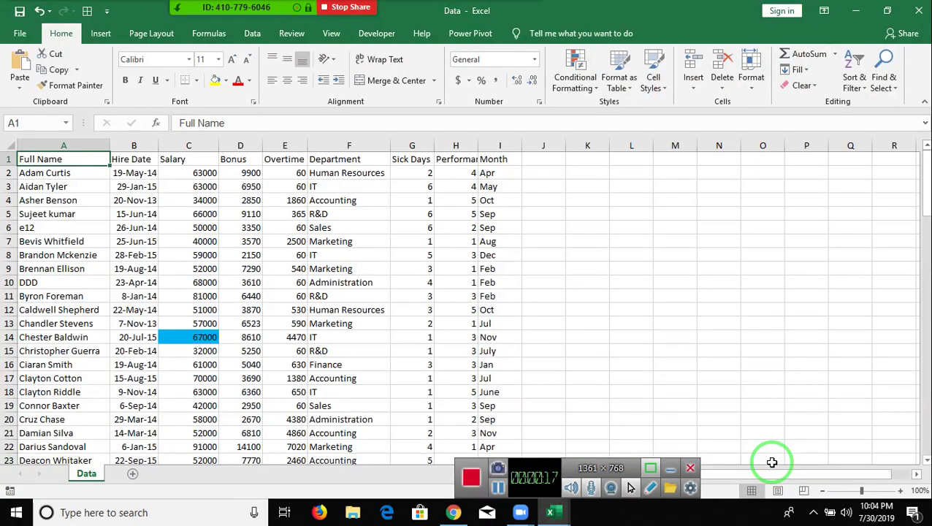
key(ctrl+Right)
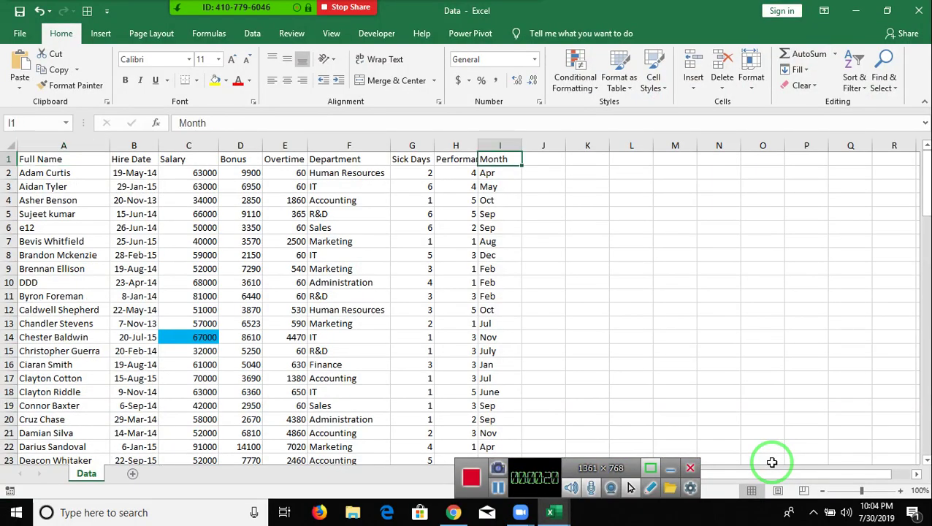
key(Left)
key(Left)
key(Left)
key(Left)
key(Left)
key(Left)
key(Left)
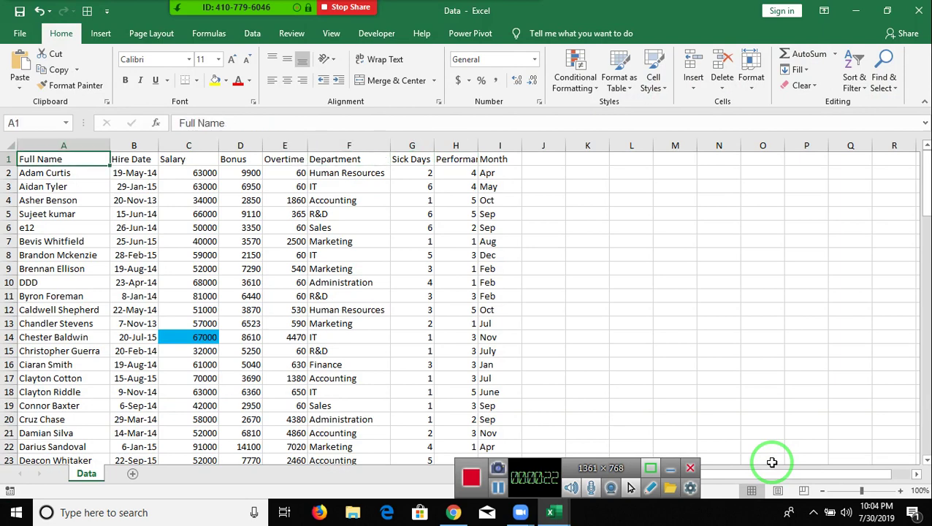
key(ctrl+shift+Right)
key(ctrl+shift+Down)
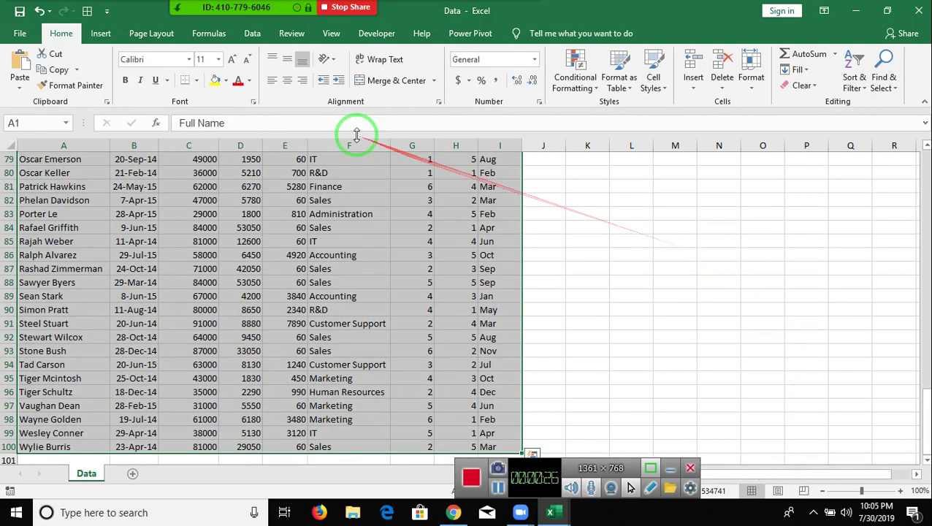
Step: Insert a PivotTable from the selected range on a new worksheet
click(102, 33)
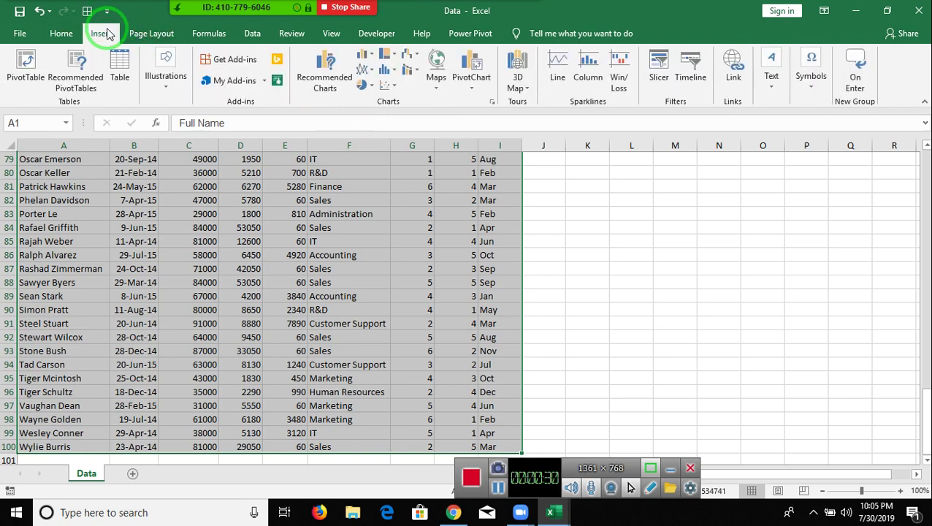
click(34, 69)
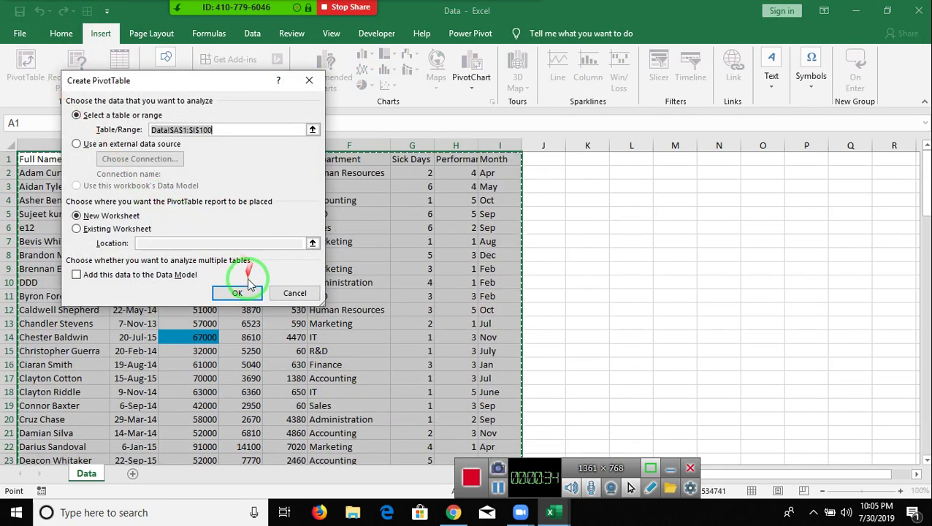
click(241, 292)
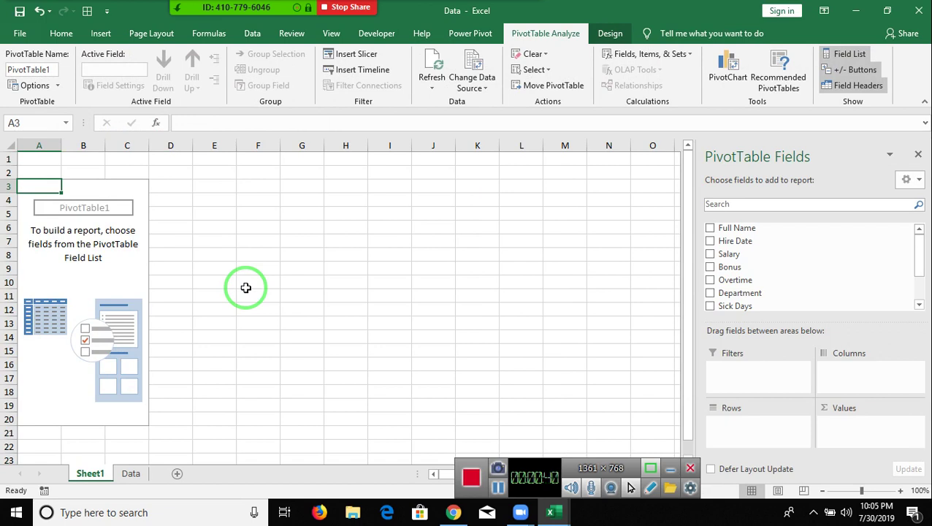
Step: Put Department in Rows, sum Salary, Bonus and Overtime, and add Month as filter
drag(739, 293, 770, 424)
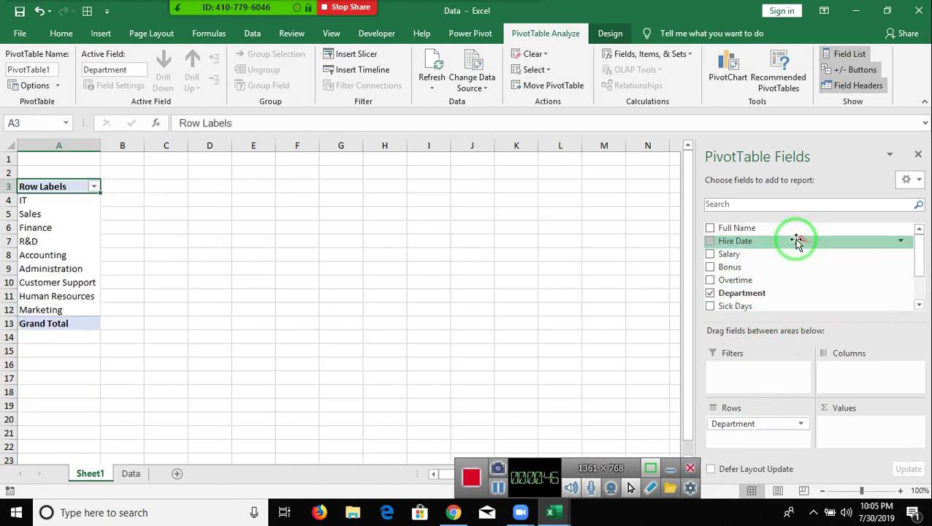
drag(790, 251, 859, 418)
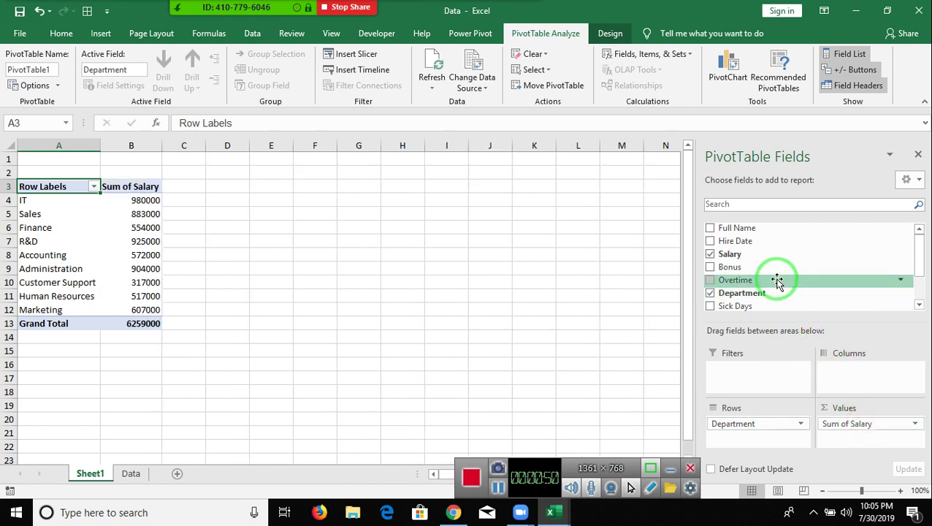
drag(774, 266, 840, 436)
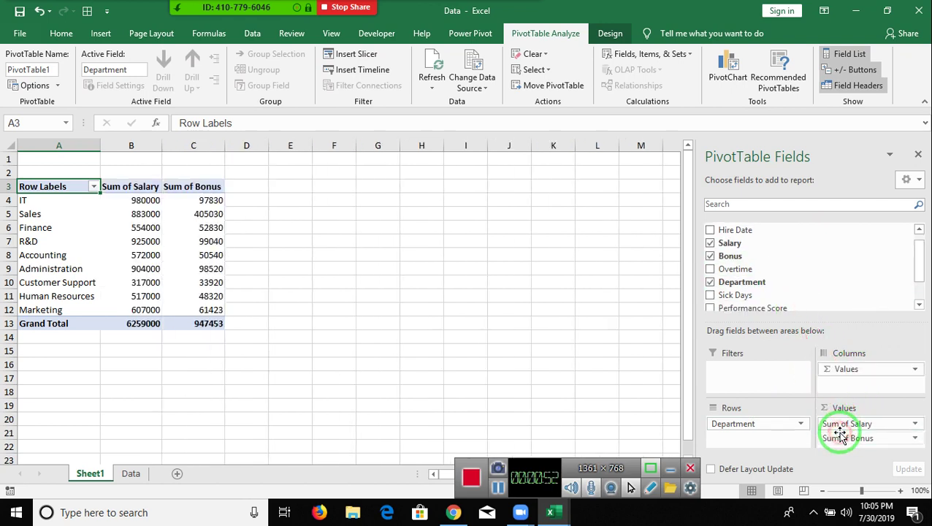
drag(755, 278, 849, 441)
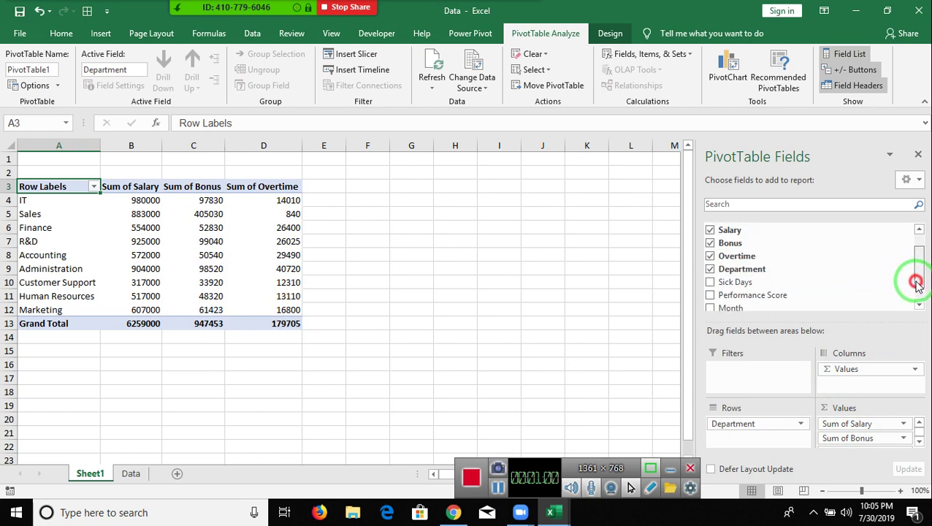
drag(917, 277, 919, 281)
drag(849, 291, 744, 380)
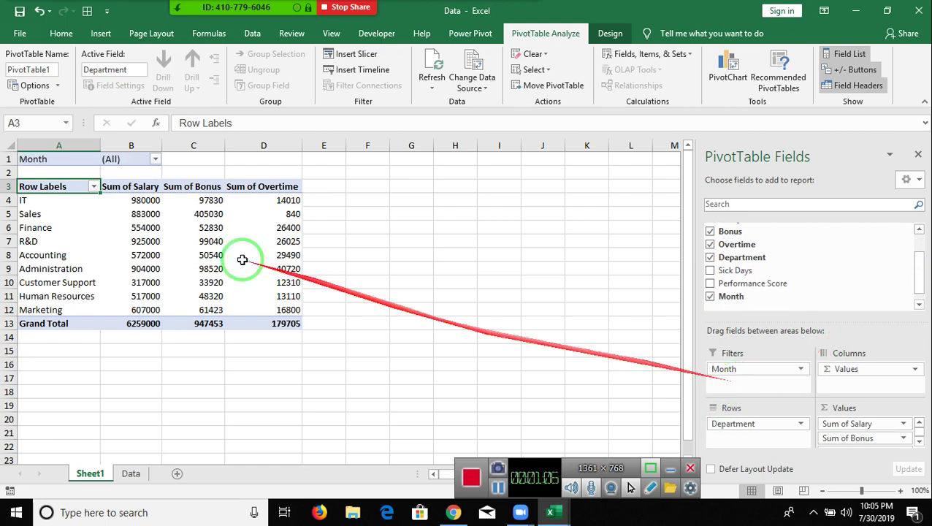
Step: Filter the PivotTable's Month field to Jan, giving a 527000 salary grand total
click(98, 230)
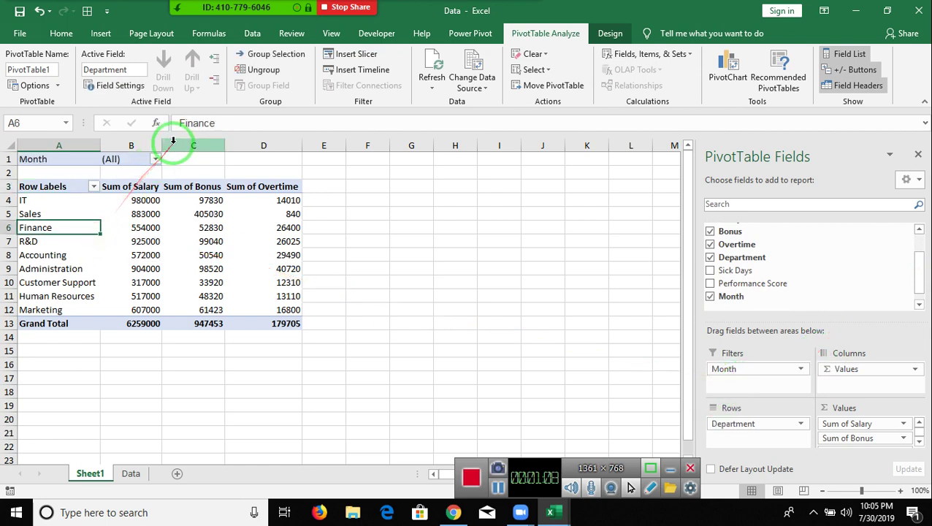
click(154, 159)
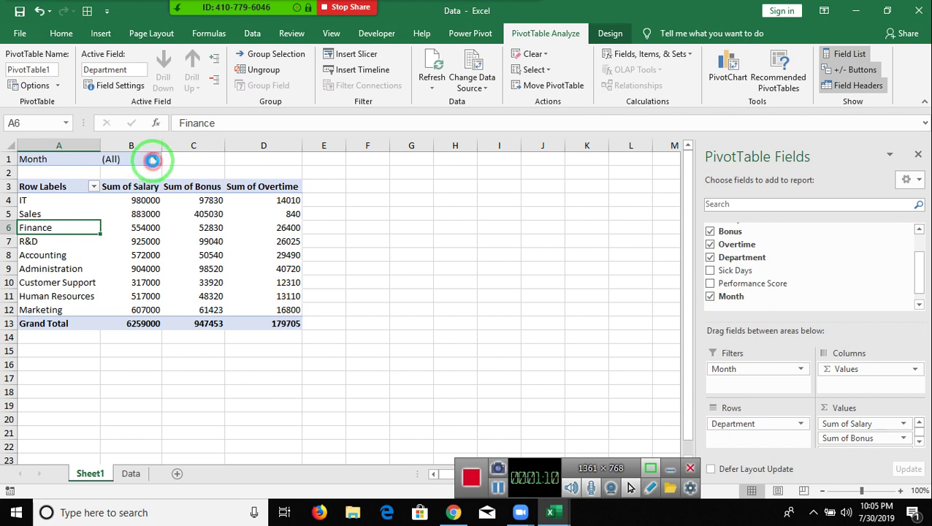
click(32, 203)
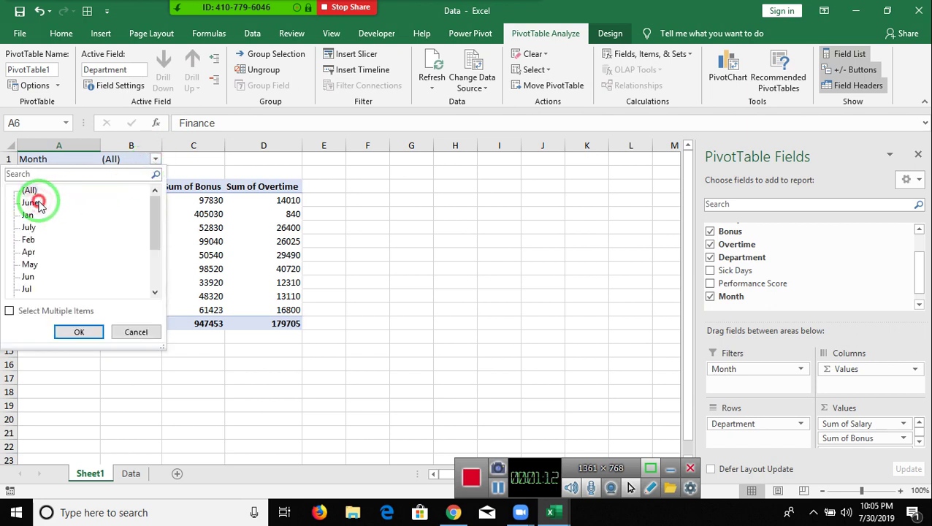
click(31, 215)
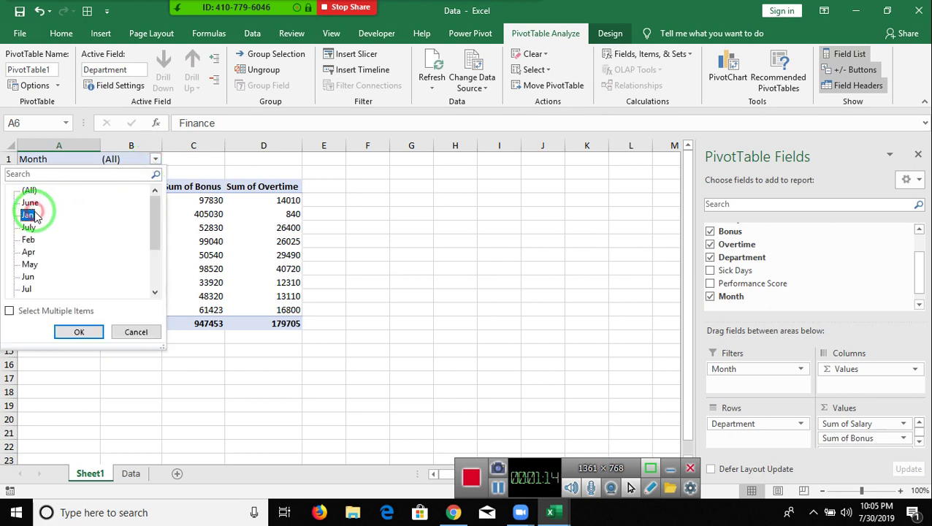
click(82, 333)
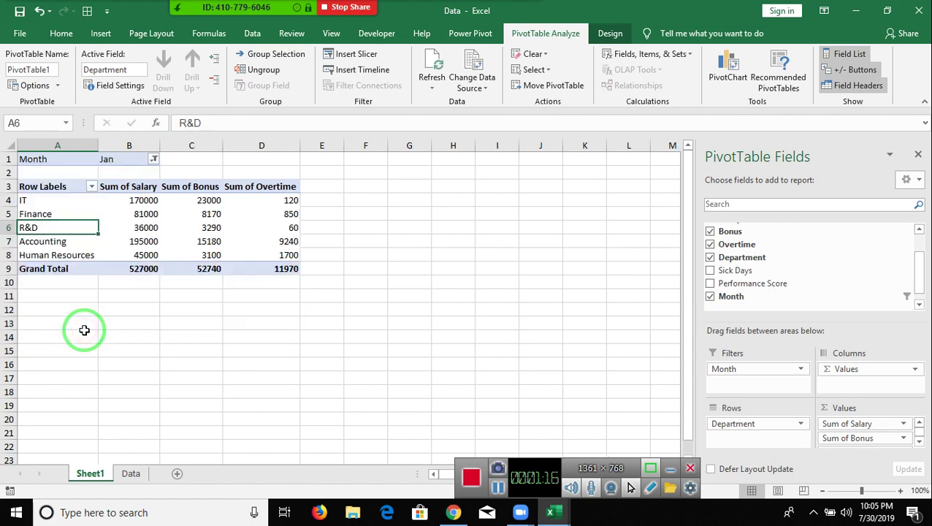
key(ctrl+p)
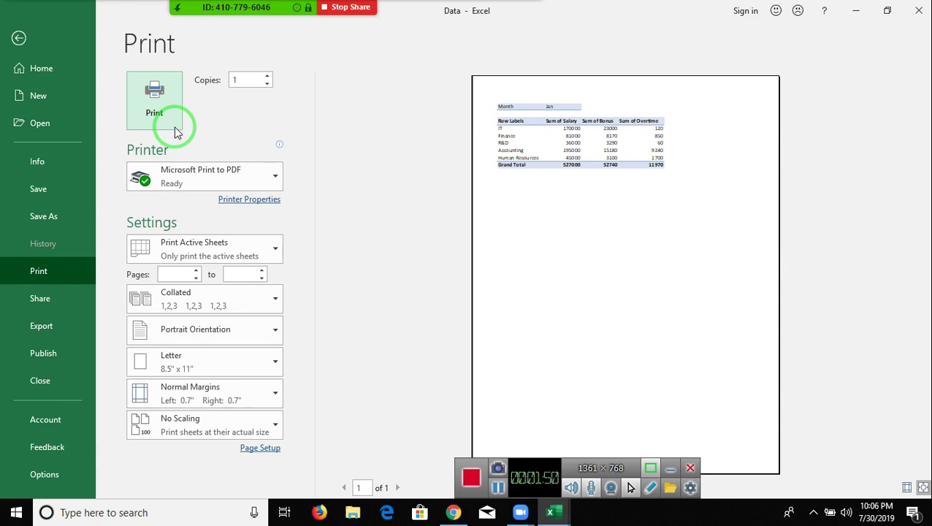
Step: Print the Jan-filtered PivotTable to Microsoft Print to PDF
click(175, 130)
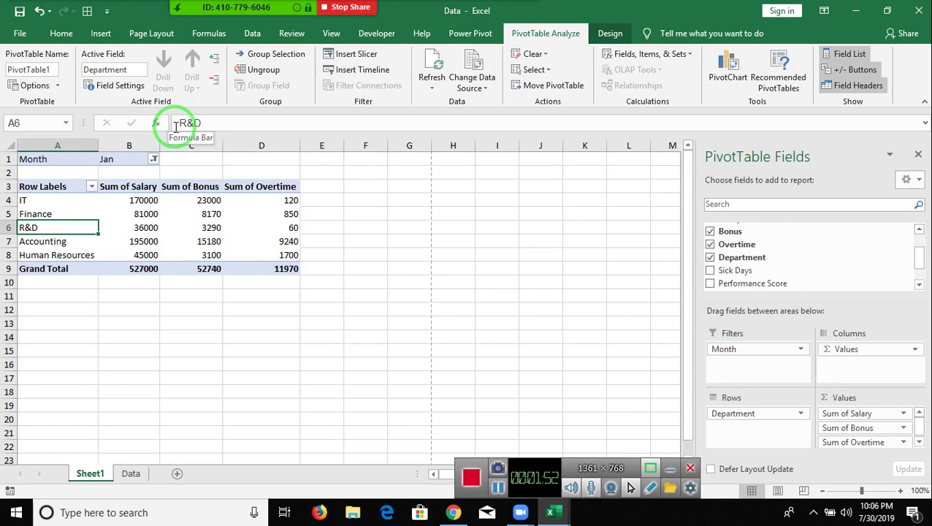
Step: Select the Month filter cell B1 and open Sheet1's code module in VBA
key(Up)
key(Up)
key(Up)
key(Up)
key(Up)
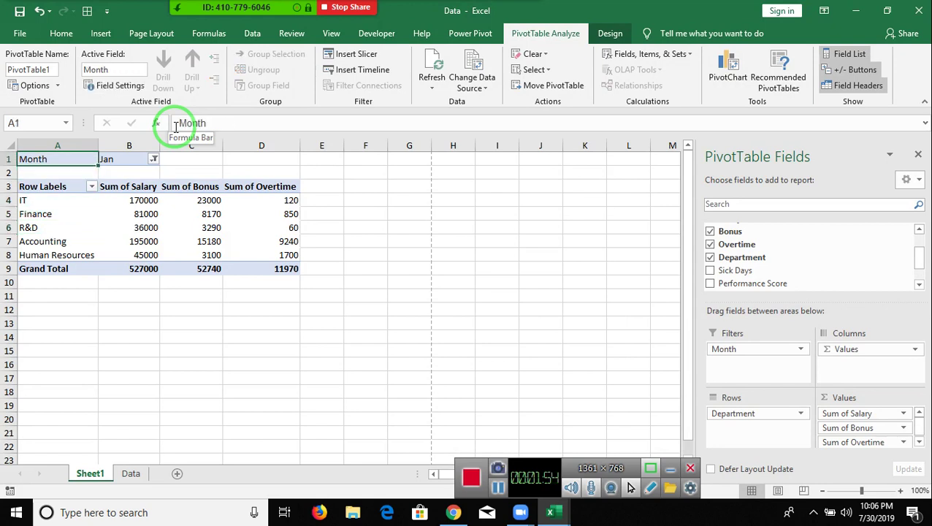
key(Right)
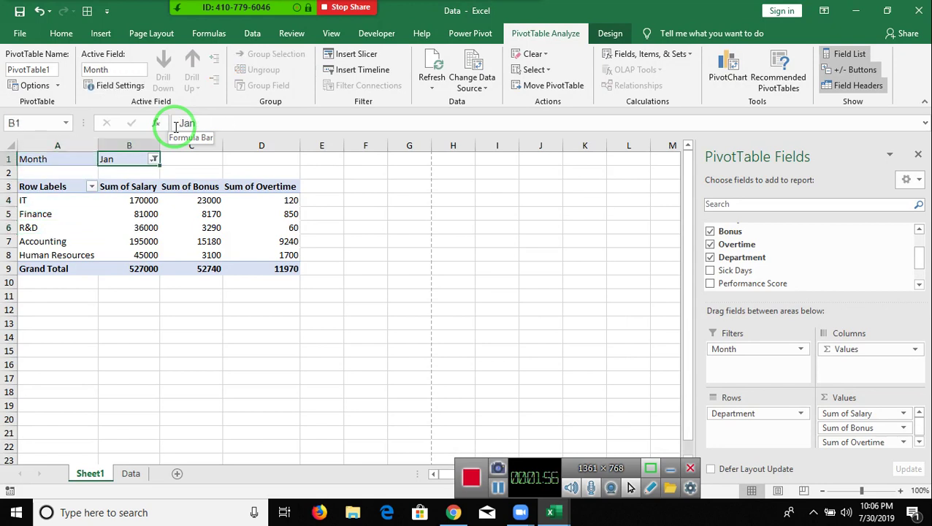
right_click(101, 476)
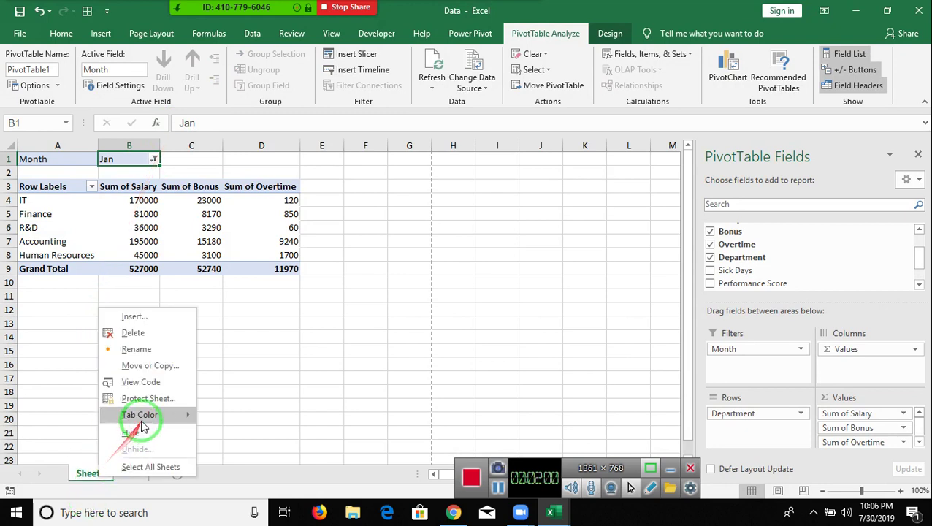
click(164, 385)
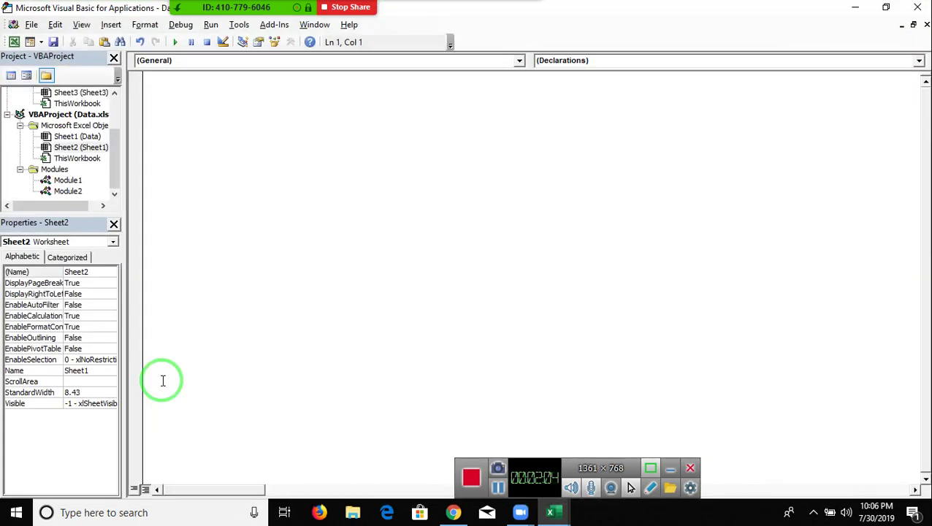
Step: Choose Worksheet in the Object list, creating a Worksheet_SelectionChange stub, and browse the events
click(111, 24)
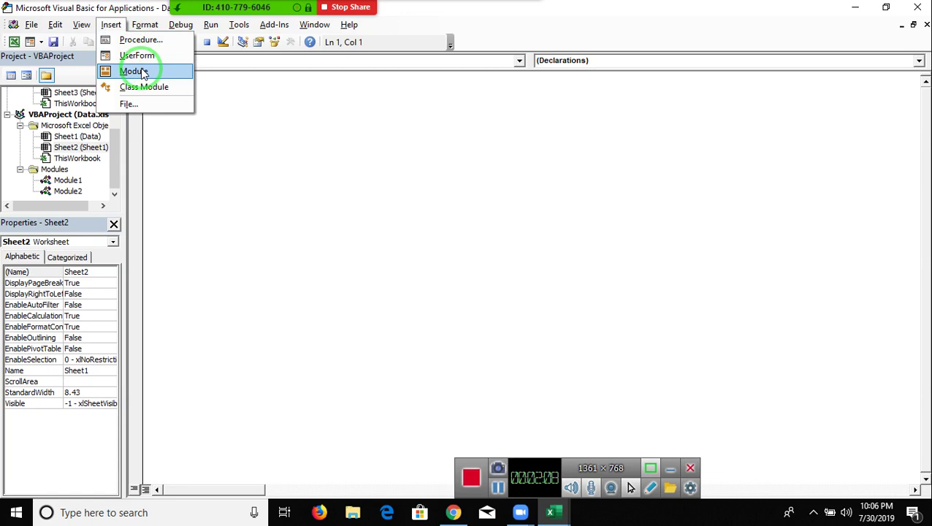
click(467, 139)
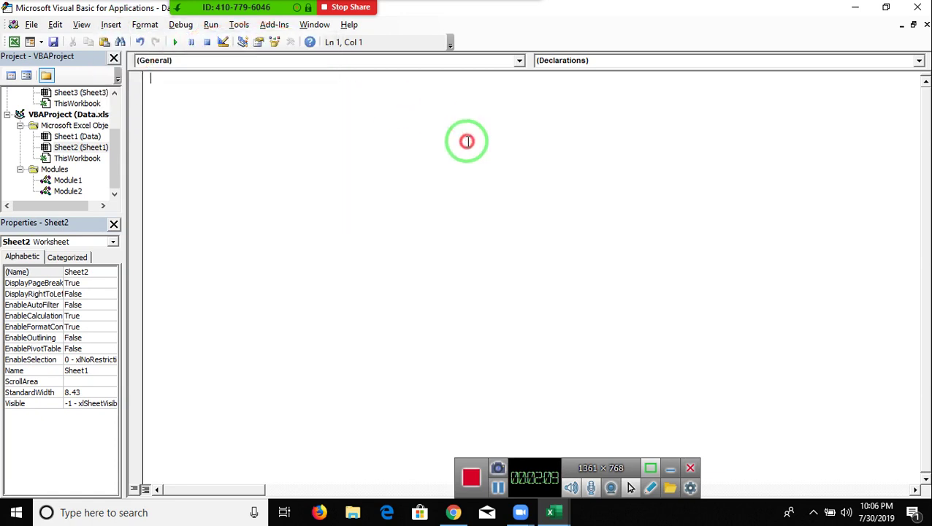
click(389, 65)
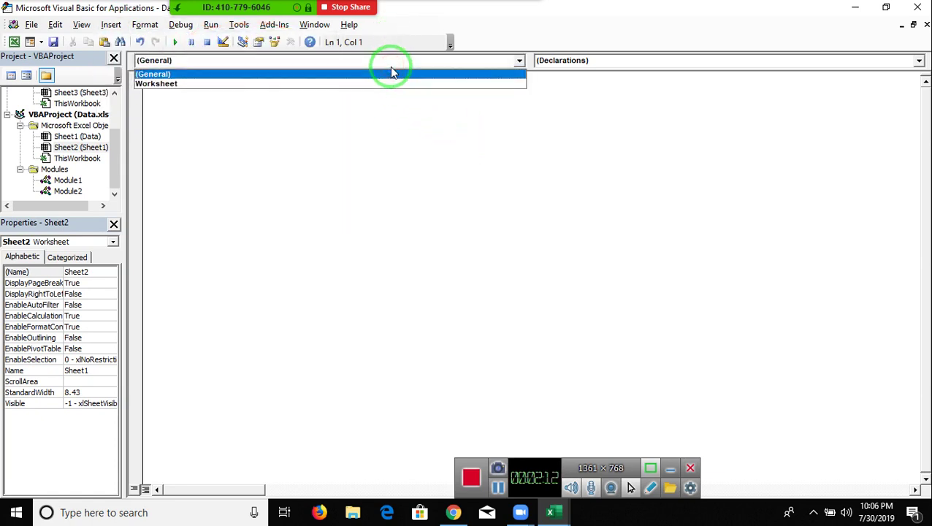
click(390, 84)
click(603, 63)
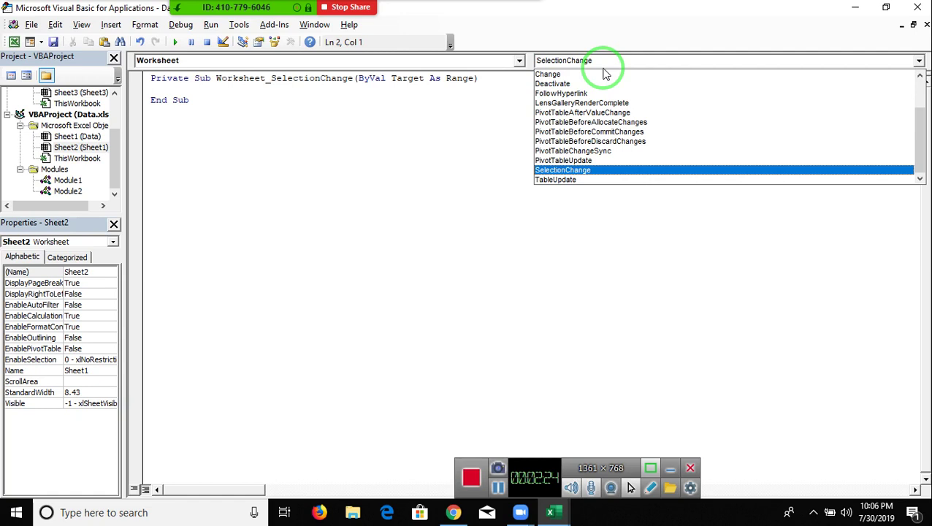
key(Down)
Step: Insert an empty Worksheet_PivotTableChangeSync event procedure with a blank line inside
key(Up)
key(Up)
key(Up)
key(Up)
key(Up)
key(Up)
key(Up)
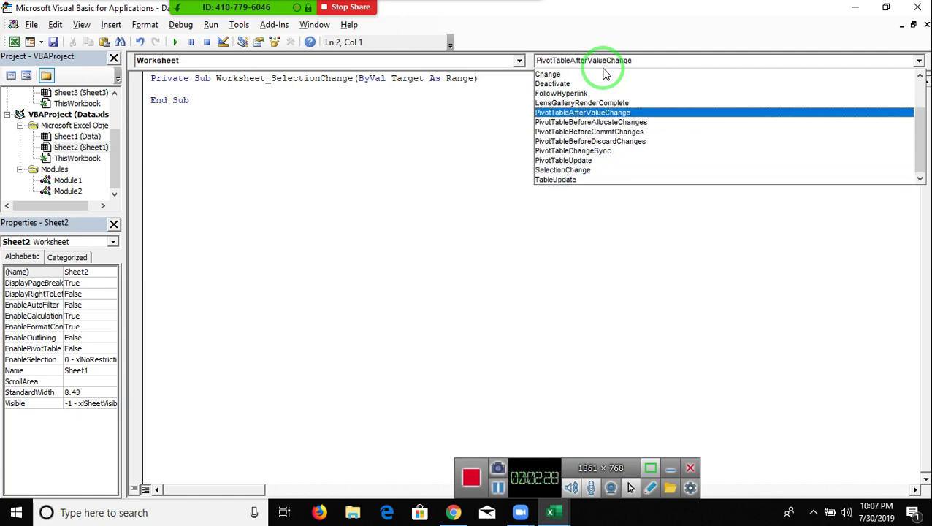
key(Up)
key(Down)
key(Down)
key(Down)
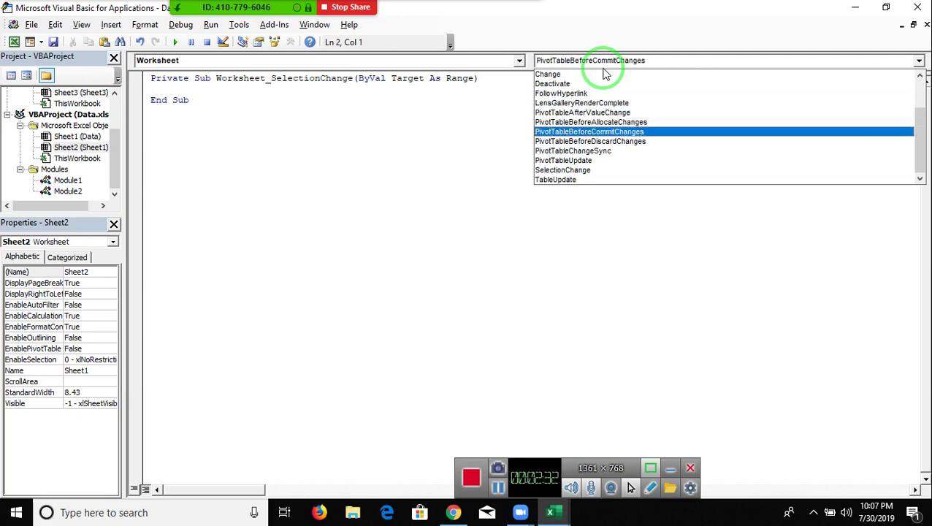
key(Down)
key(Down)
key(Down)
key(Down)
key(Down)
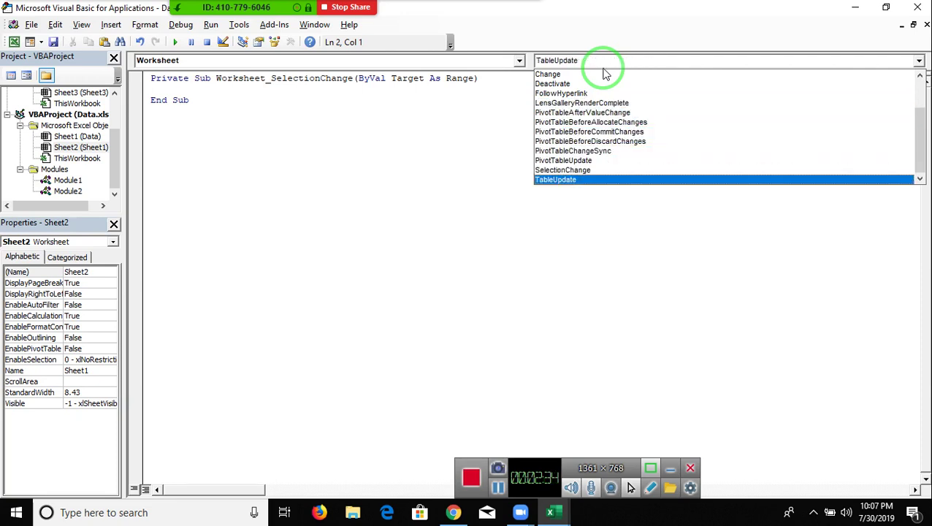
key(Up)
key(Up)
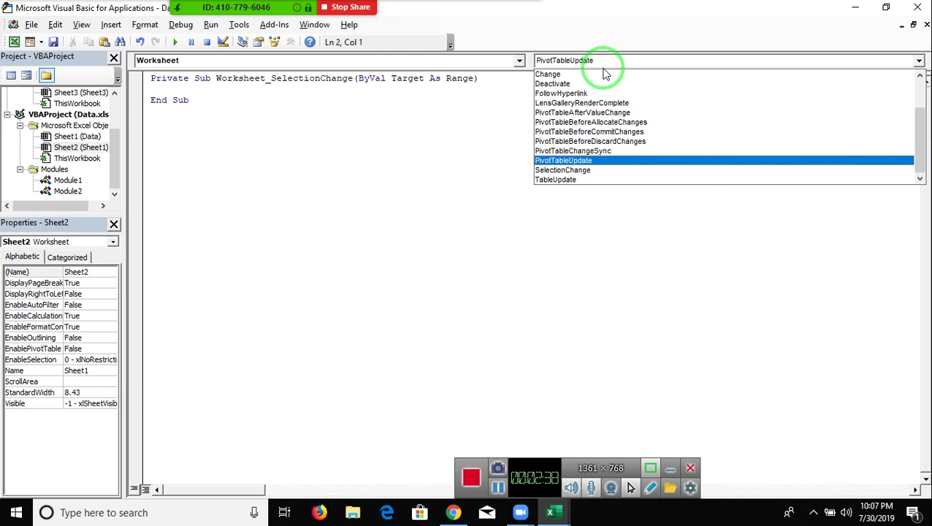
key(Up)
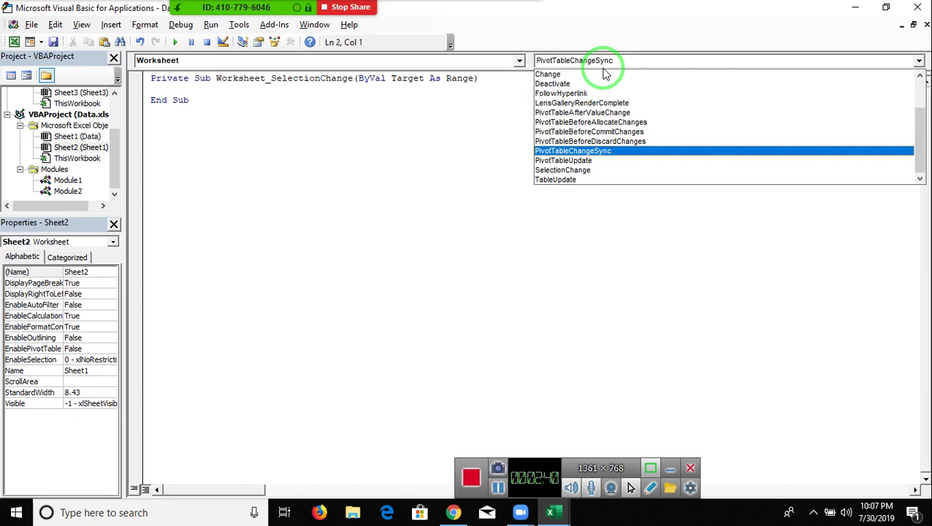
key(Return)
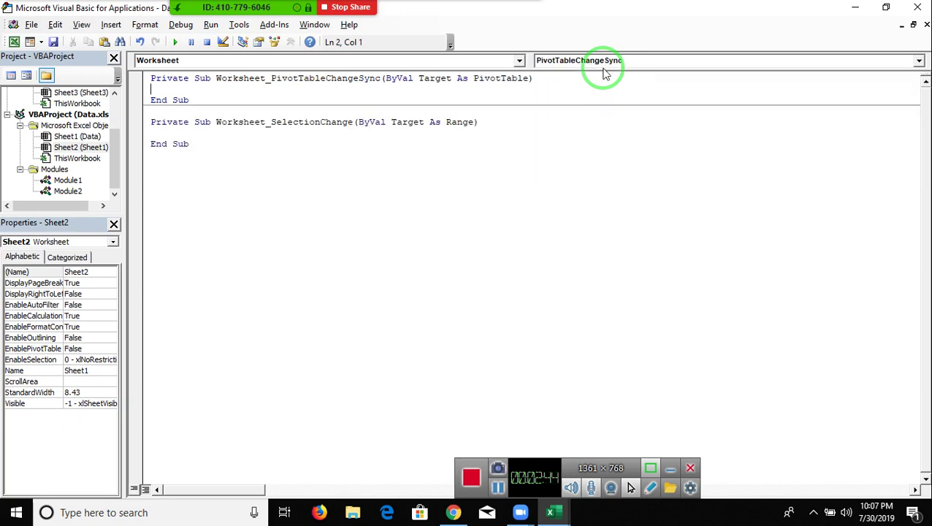
key(Return)
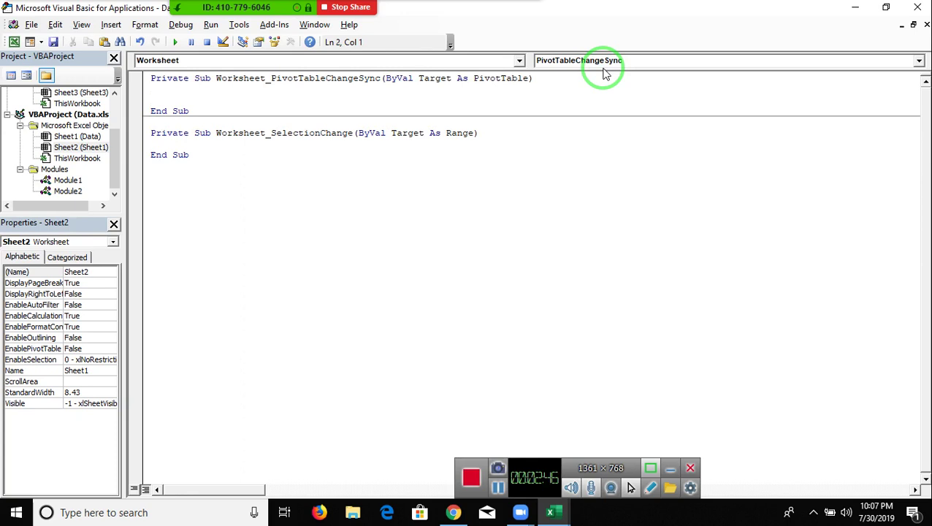
Step: Add Sheet2.PrintOut to the PivotTableChangeSync procedure and return to the Excel workbook
text(shee)
text(t2)
text(.)
text(ppr)
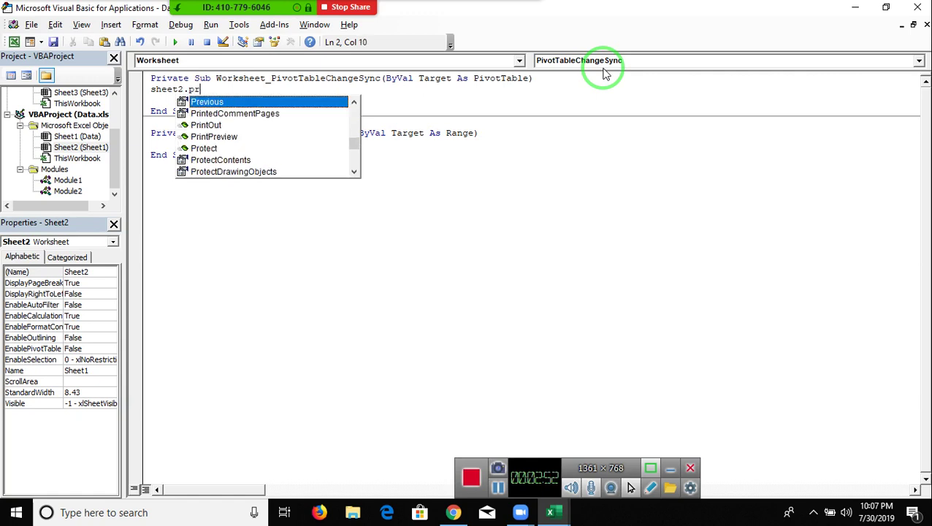
key(Down)
key(Down)
key(Tab)
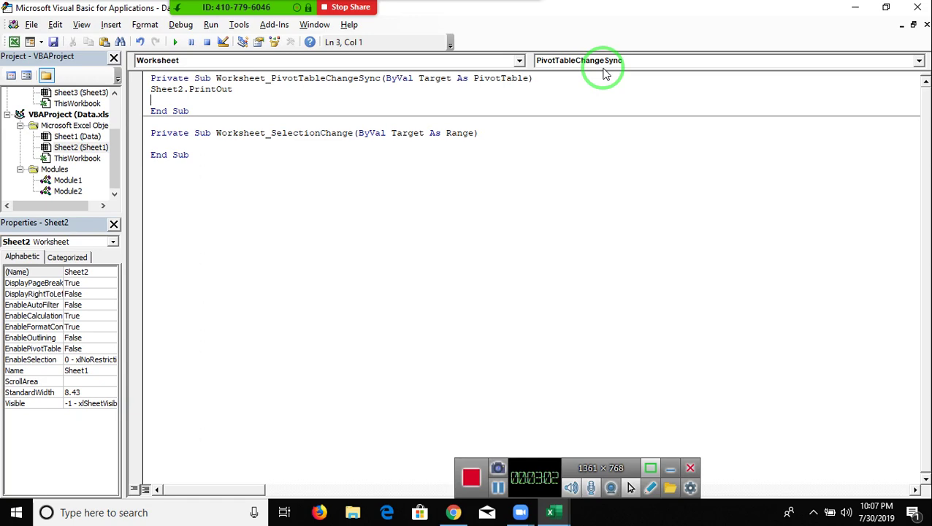
key(alt+Tab)
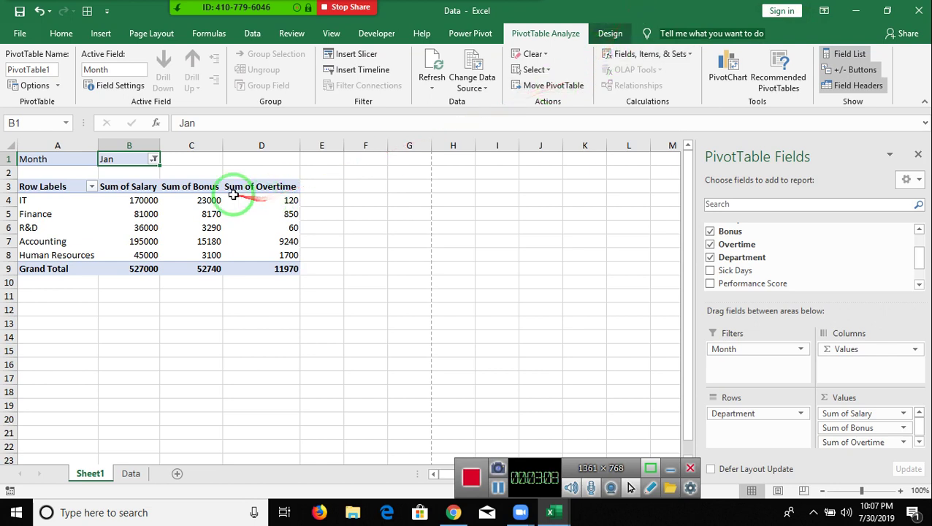
Step: Change the Month filter to Feb, dismiss the triggered print prompt, and return to VBA
click(154, 158)
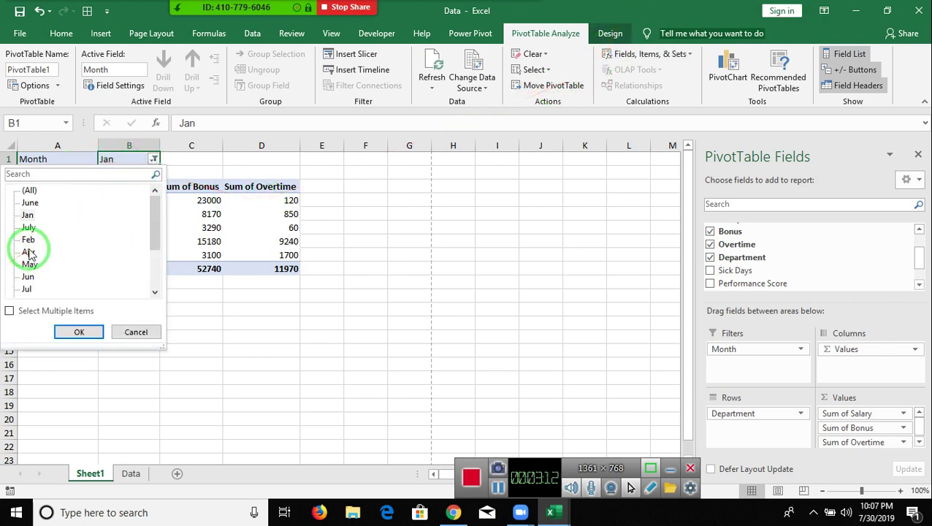
click(80, 333)
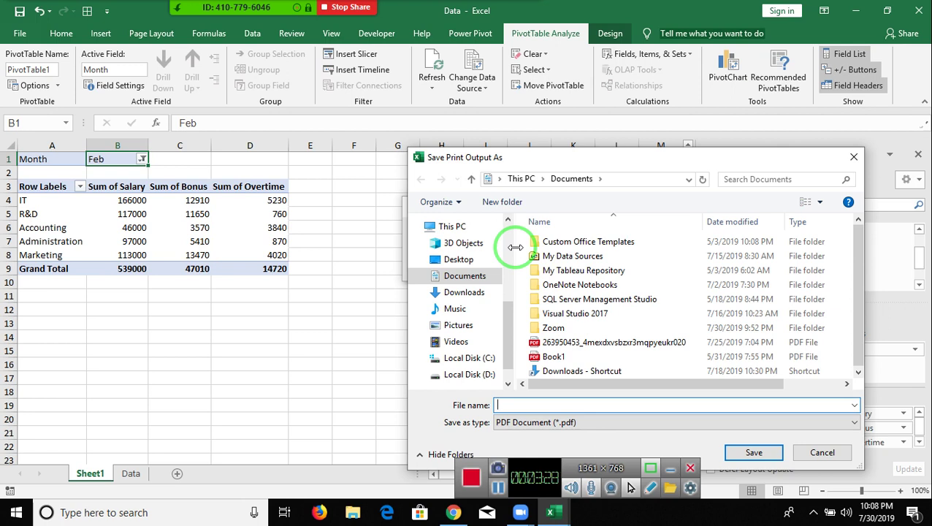
key(Escape)
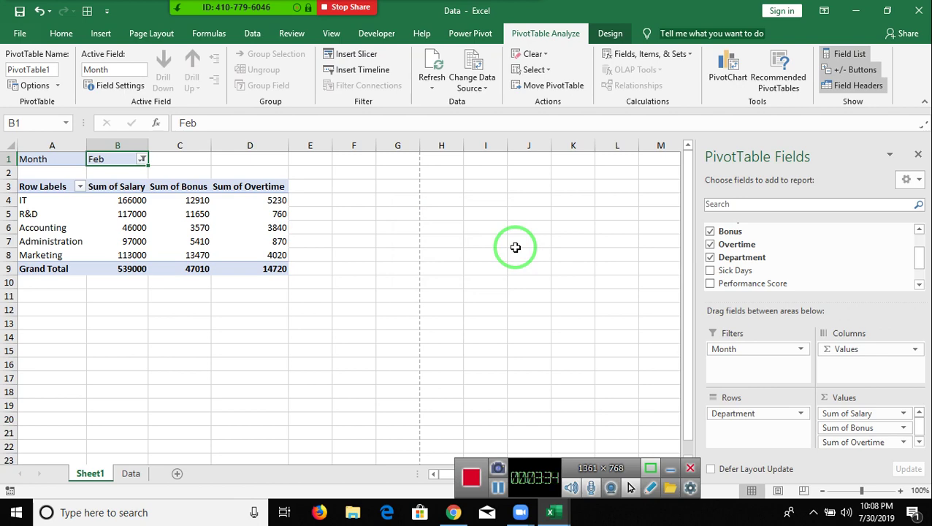
key(alt+Tab)
key(End)
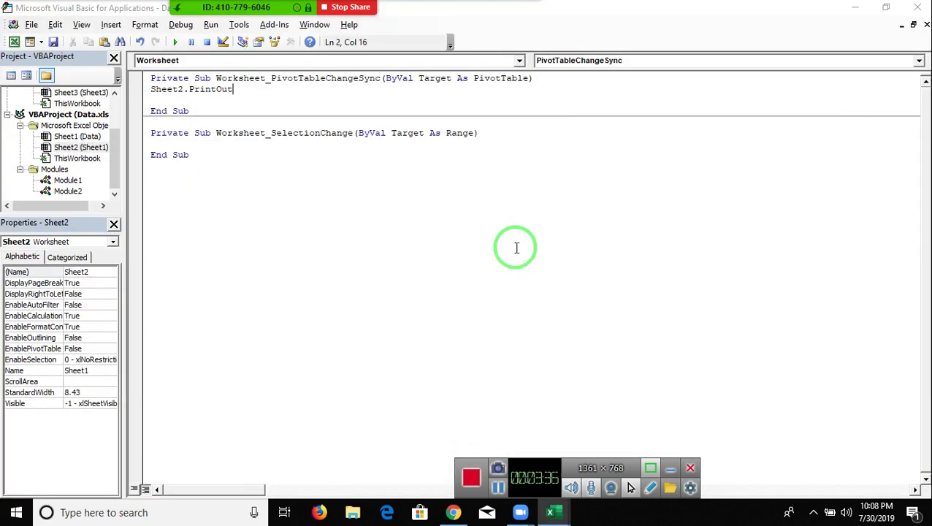
Step: Select the Sheet2.PrintOut line in the VBA code, then return to the Excel workbook
key(shift+Left)
key(shift+Left)
key(shift+Left)
key(shift+Left)
key(shift+Left)
key(shift+Left)
key(shift+Left)
key(shift+Left)
key(shift+Left)
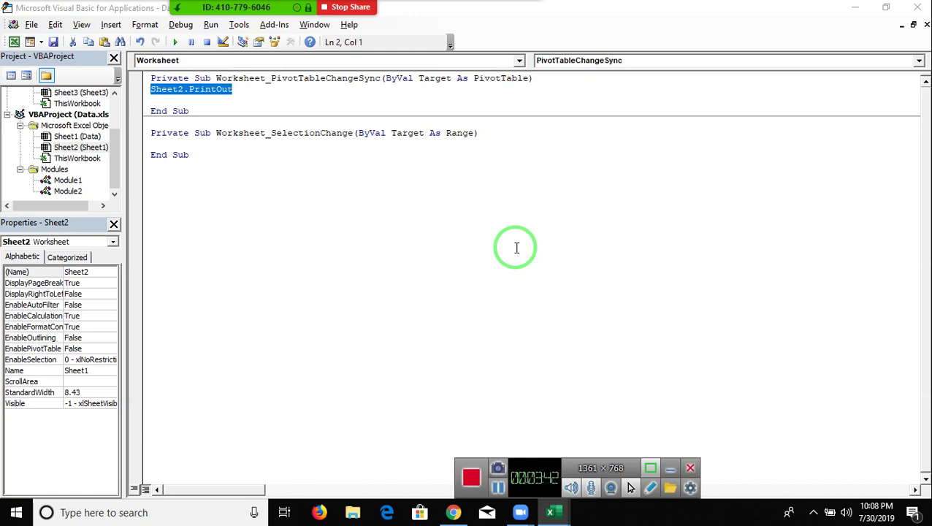
key(Down)
key(alt+Tab)
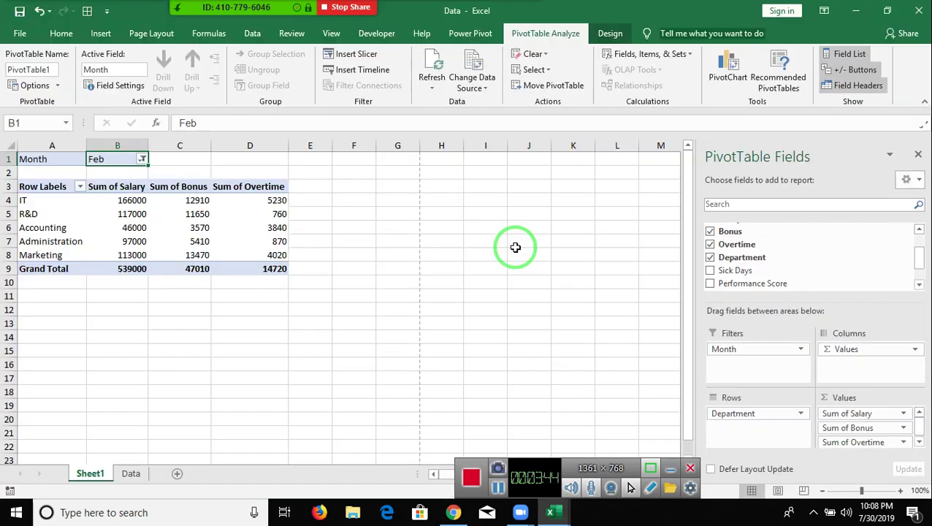
Step: Browse the Month filter choices in cell B1, keeping Feb, then show the Windows desktop
key(Down)
key(Up)
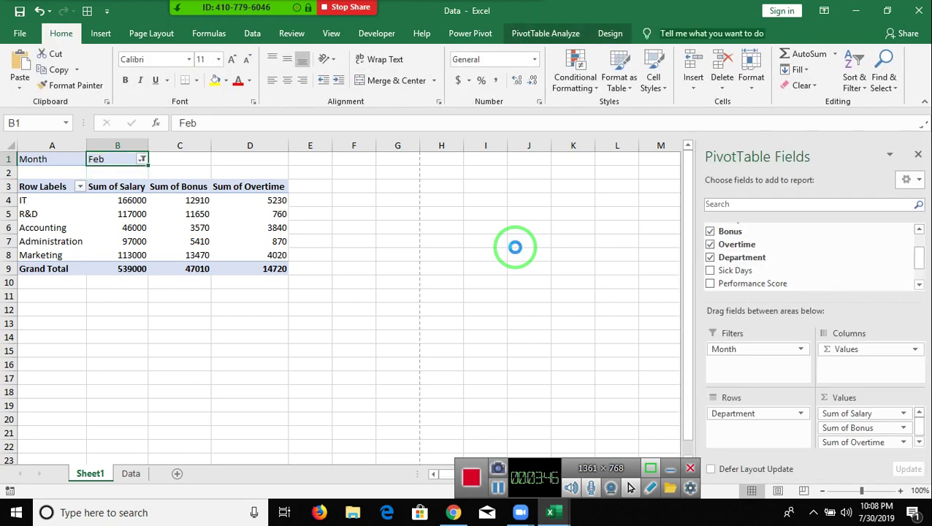
key(alt+Down)
key(Down)
key(Down)
key(Down)
key(Down)
key(Down)
key(Down)
key(Down)
key(Down)
key(Down)
key(Down)
key(Down)
key(Down)
key(Up)
key(Up)
key(Up)
key(Up)
key(Up)
key(Up)
key(Up)
key(Up)
key(Up)
key(Up)
key(Up)
key(Up)
key(Up)
key(Up)
key(Up)
key(Up)
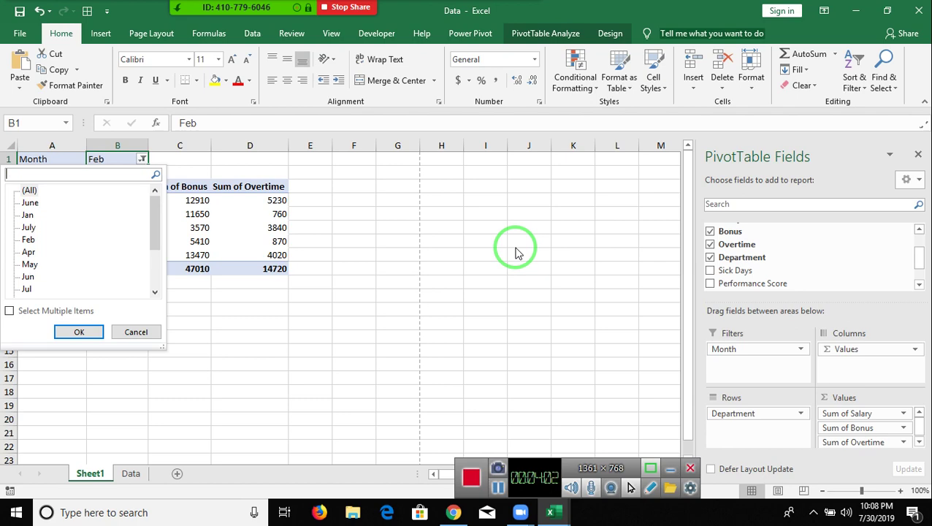
key(super+d)
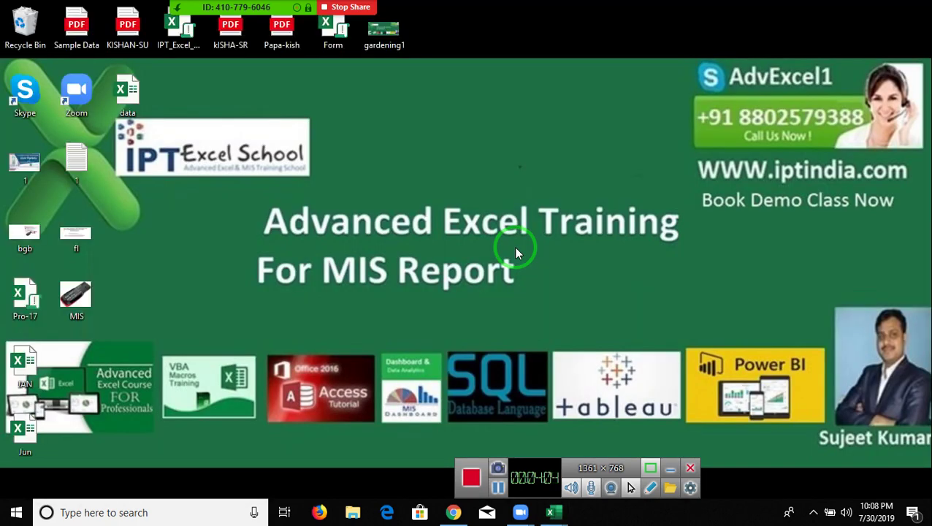